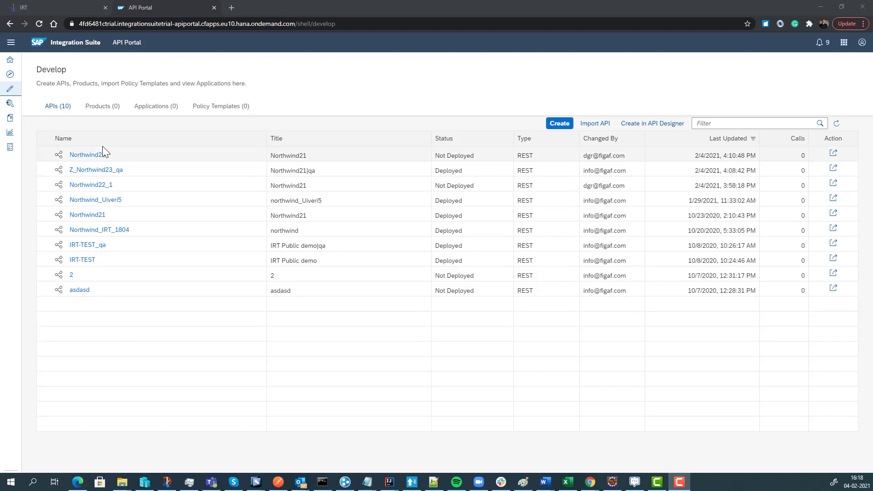
# - Select the Northwind23 and KVM2 rows in the IRT Tracked Objects list
pyautogui.click(25, 6)
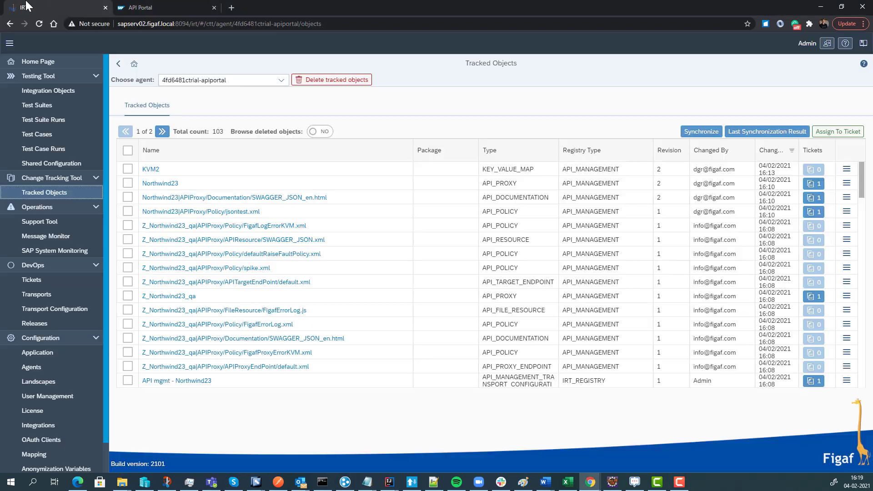
pyautogui.click(127, 183)
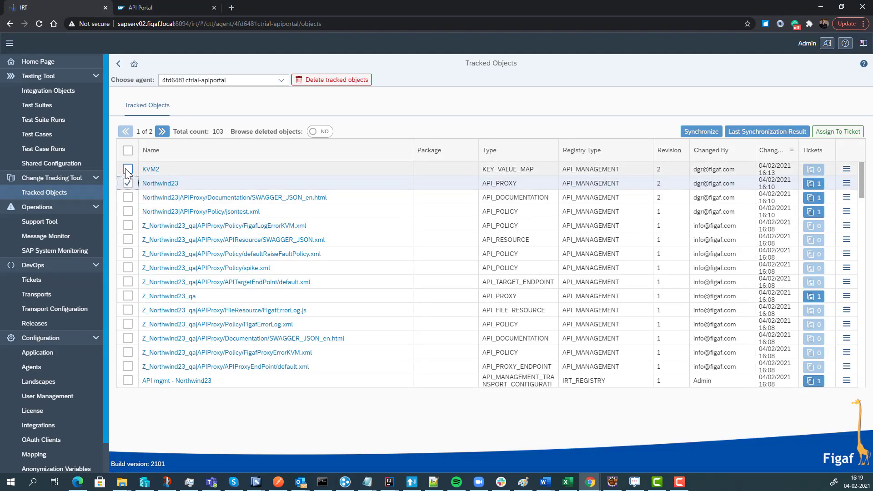
pyautogui.click(127, 170)
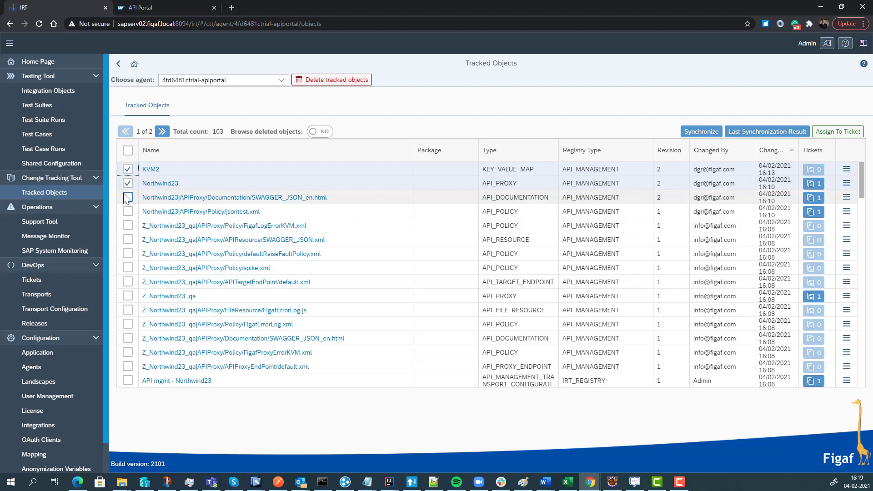
# - Assign both objects to a new ticket 'Demo api mgt' in the API mgmt landscape, with an external ticket id
pyautogui.click(836, 133)
pyautogui.click(487, 201)
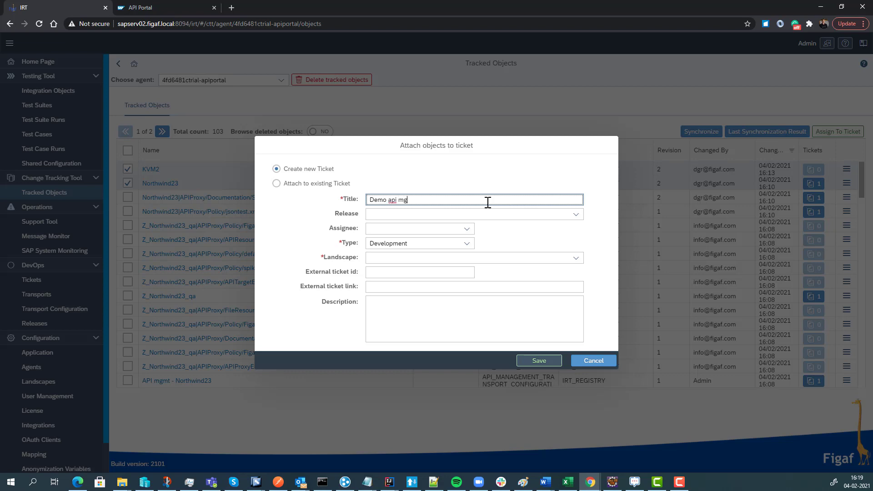
pyautogui.click(576, 258)
pyautogui.click(557, 277)
pyautogui.click(402, 273)
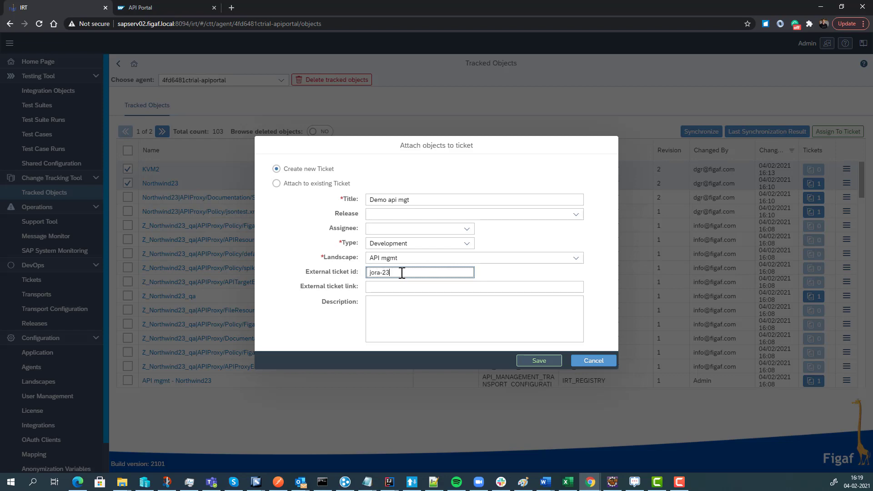
pyautogui.click(549, 360)
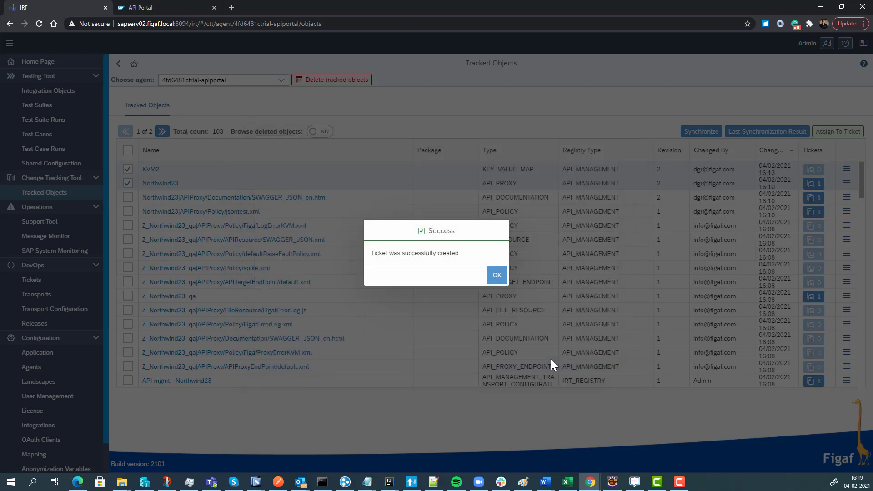
# - Attach all dependent objects of KVM2 and Northwind23 to ISSUE-200, giving 13 objects
pyautogui.click(495, 275)
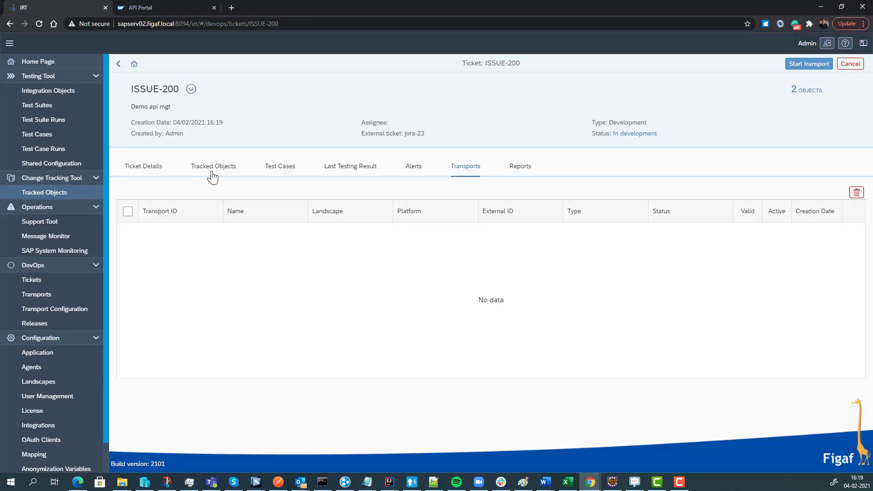
pyautogui.click(213, 176)
pyautogui.click(127, 244)
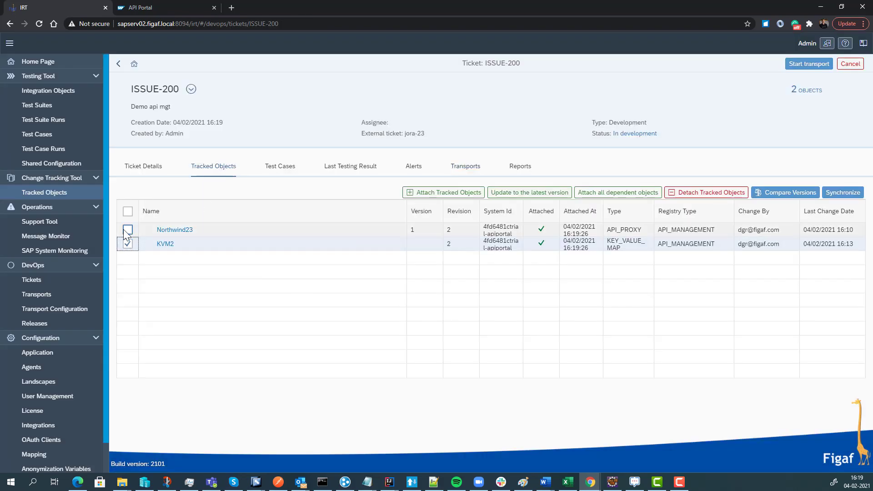
pyautogui.click(128, 230)
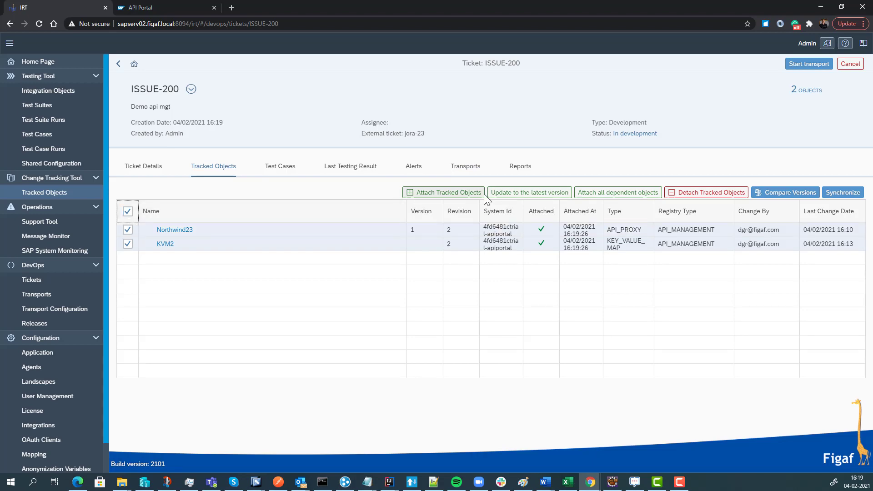
pyautogui.click(618, 194)
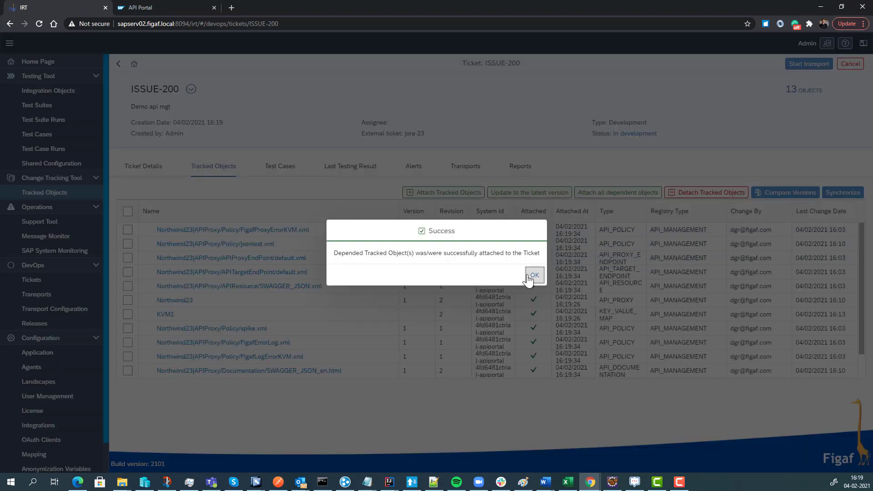
pyautogui.click(533, 276)
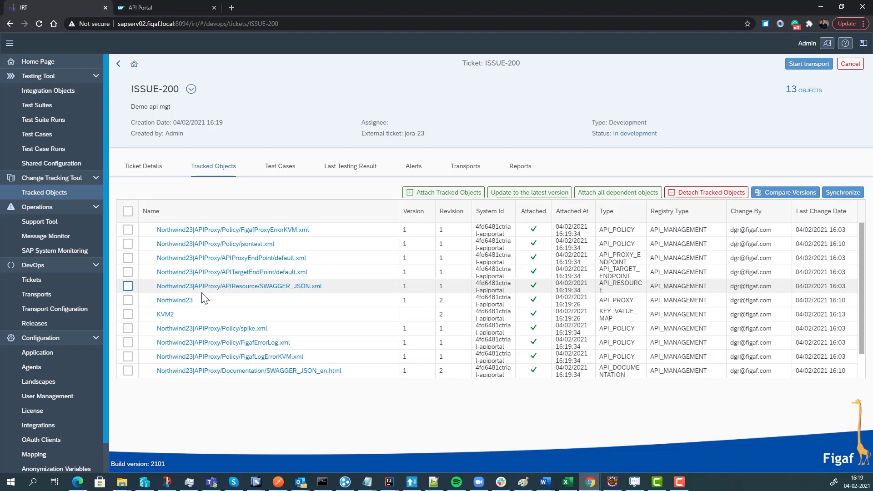
# - Start a transport for ISSUE-200 and open the new TRANSPORT-282 details
pyautogui.click(473, 172)
pyautogui.click(818, 65)
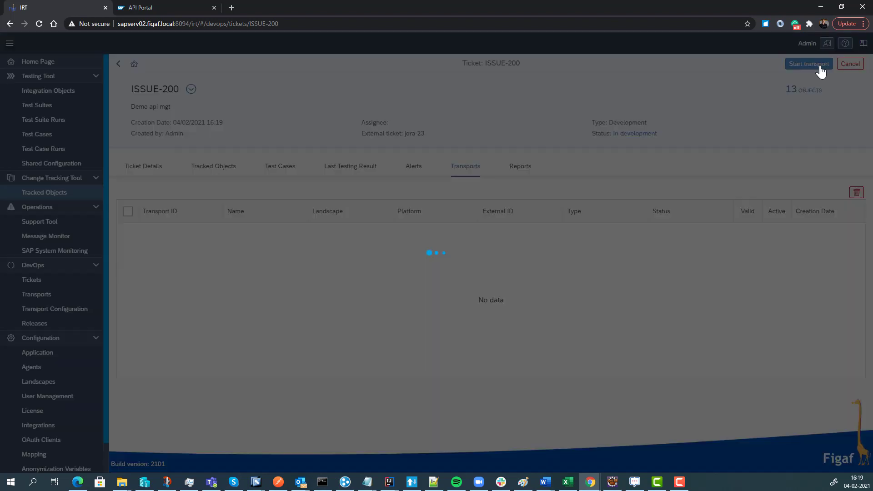
pyautogui.click(644, 291)
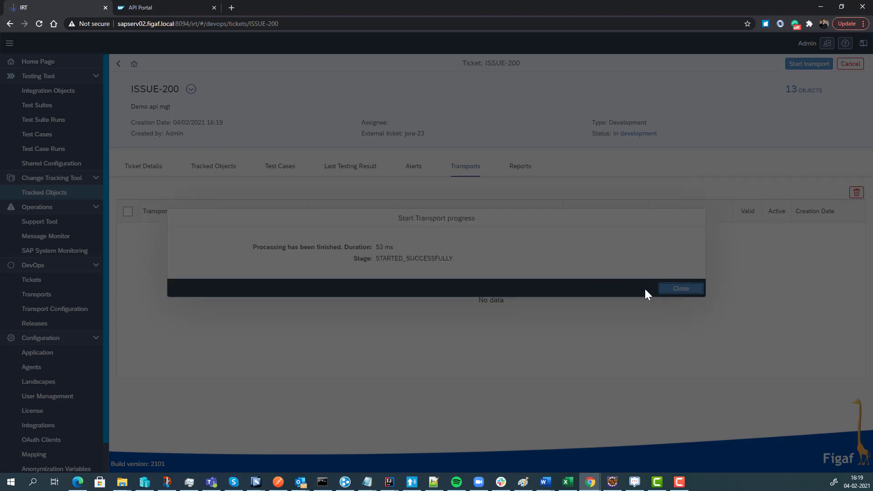
pyautogui.click(681, 293)
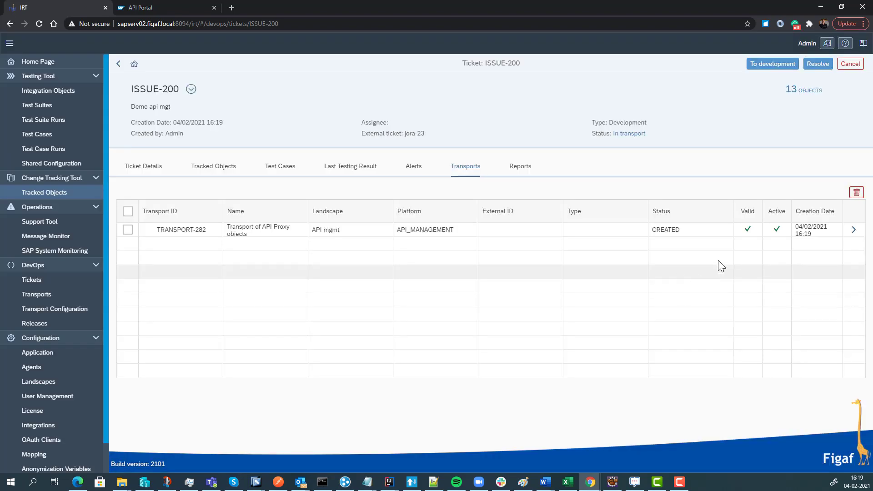
pyautogui.click(855, 232)
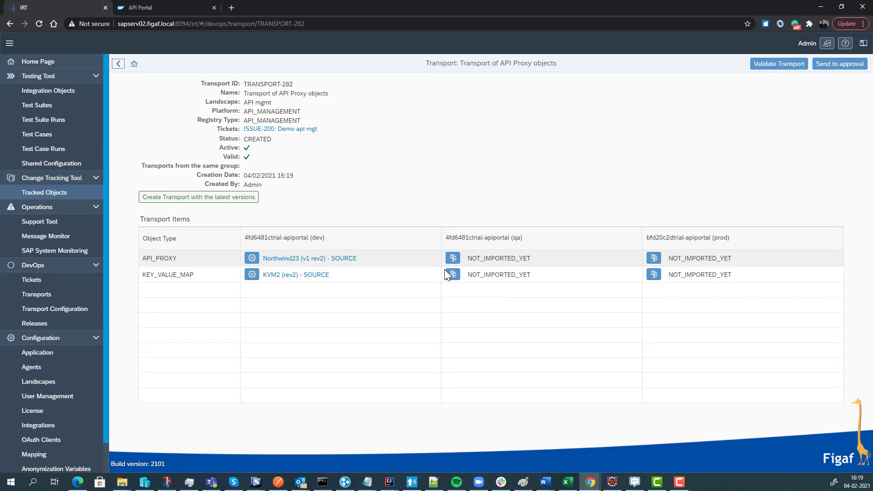
# - Open KVM2's transport configuration and review its qa and prod Company values
pyautogui.click(248, 275)
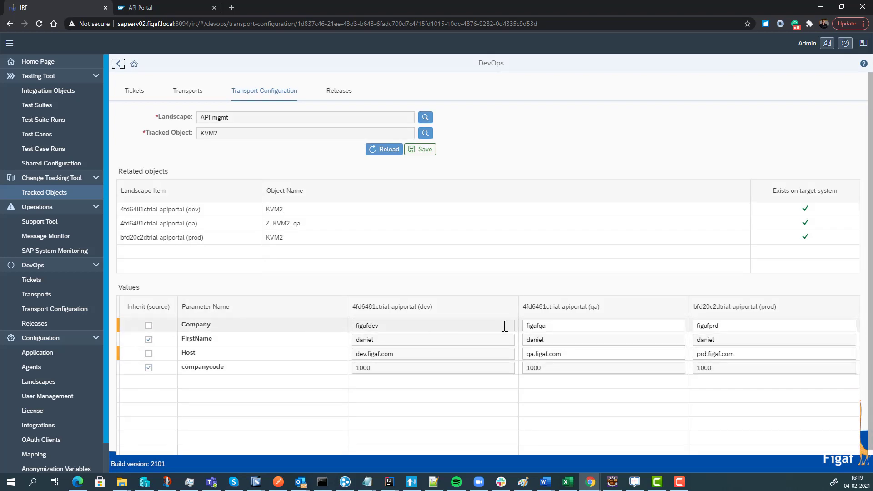
pyautogui.click(536, 326)
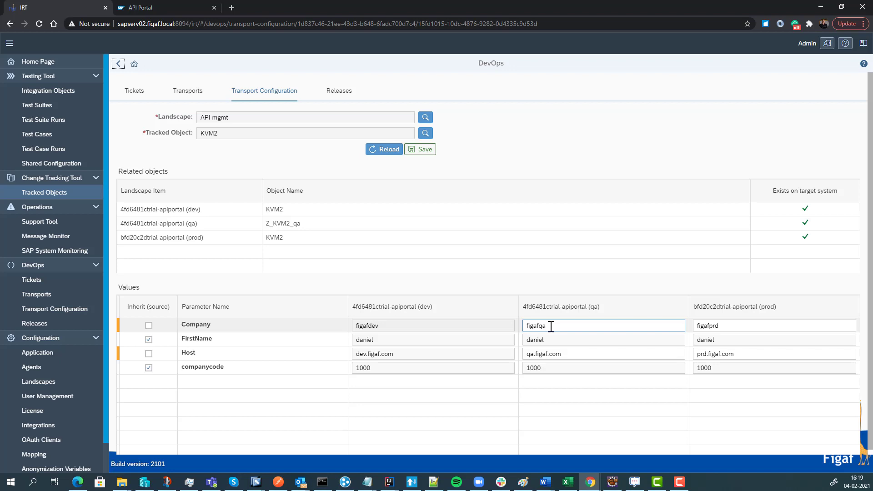
pyautogui.click(708, 326)
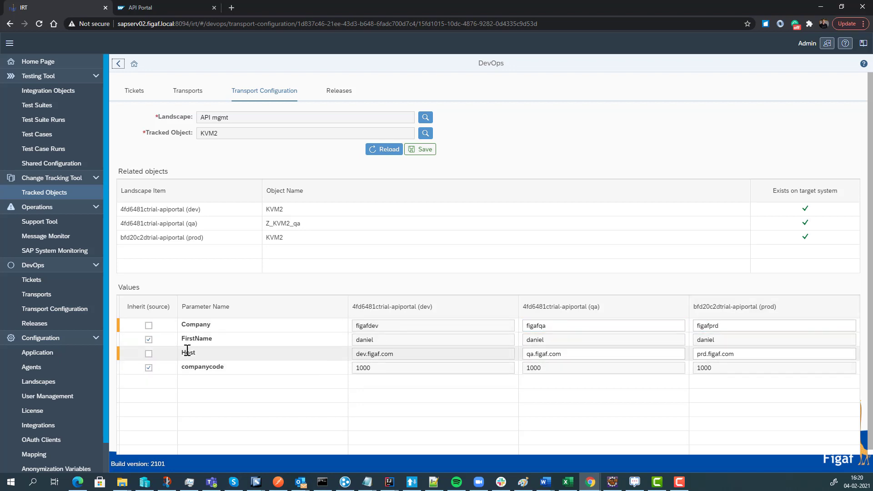
pyautogui.click(160, 385)
# - Stop companycode inheriting, set it to 2000 for qa and 3000 for prod, and save
pyautogui.click(148, 368)
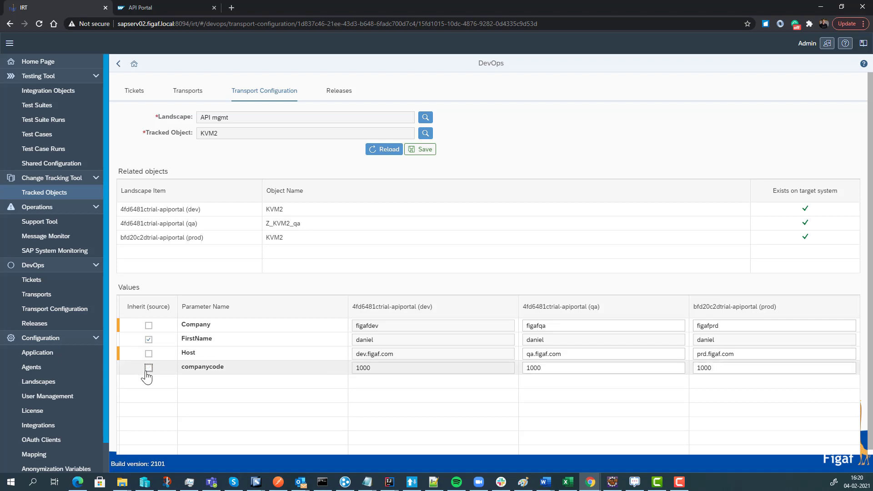
pyautogui.click(528, 368)
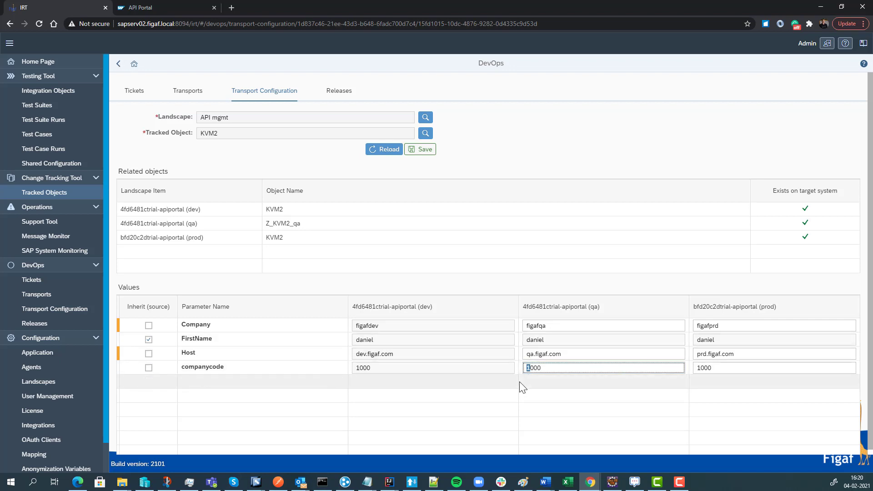
pyautogui.write('2')
pyautogui.moveTo(698, 368); pyautogui.dragTo(702, 368)
pyautogui.write('3')
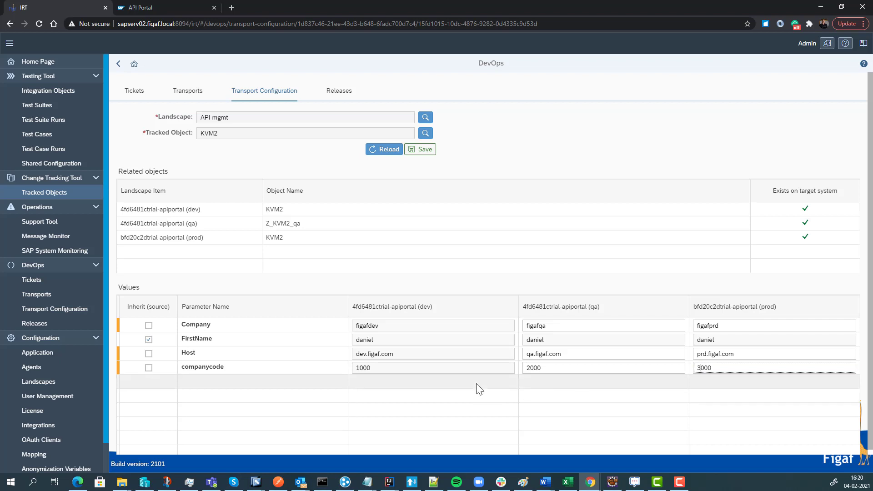
pyautogui.click(420, 151)
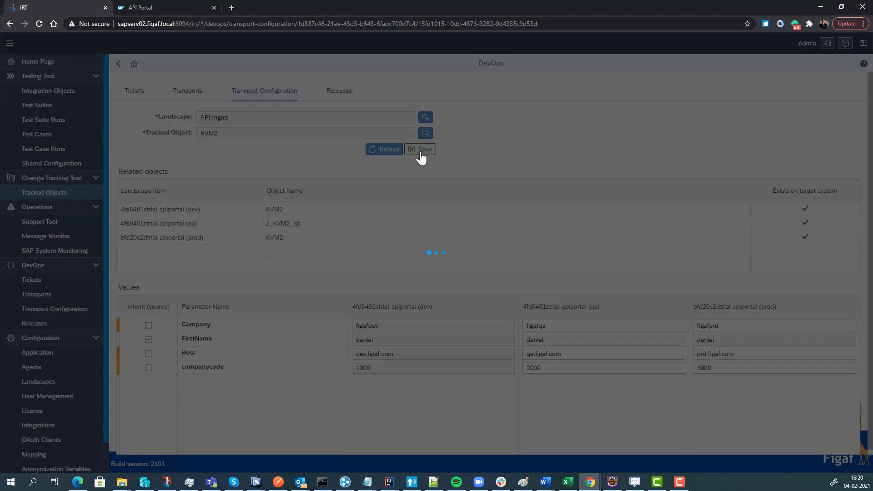
pyautogui.click(497, 275)
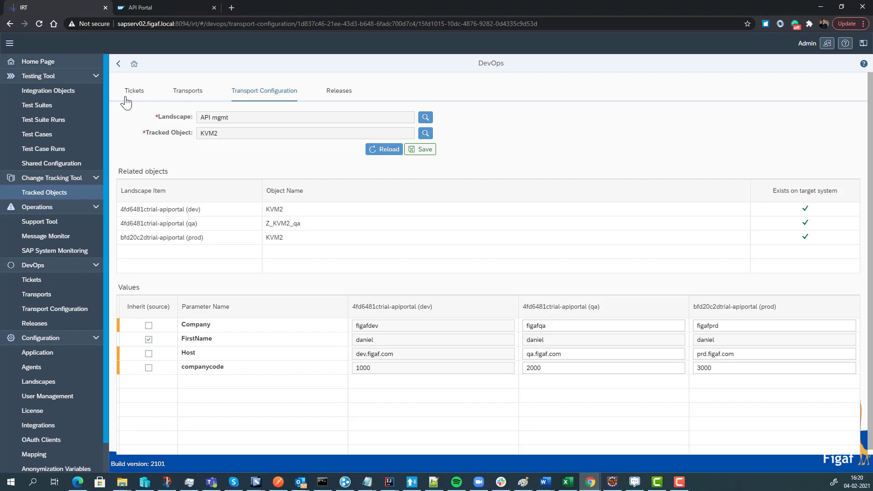
# - Check Northwind23's qa and prod targetEndpoint.url values, then go back to TRANSPORT-282
pyautogui.click(119, 64)
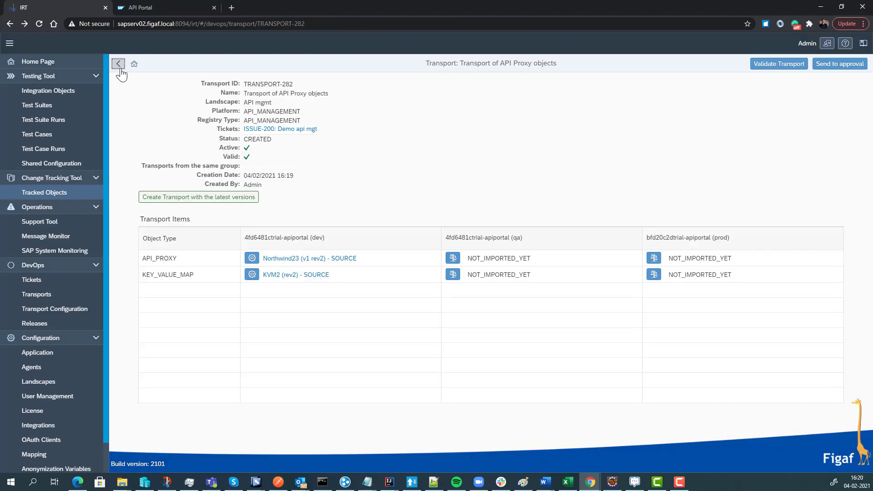
pyautogui.click(253, 258)
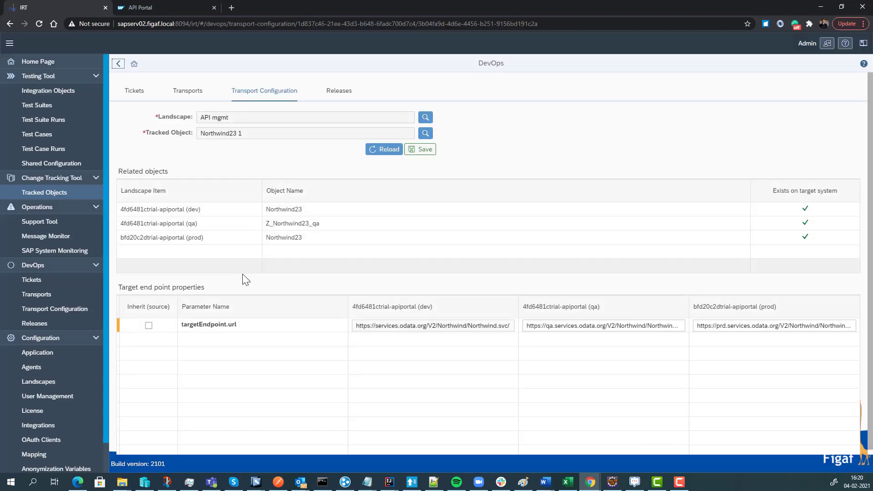
pyautogui.click(553, 328)
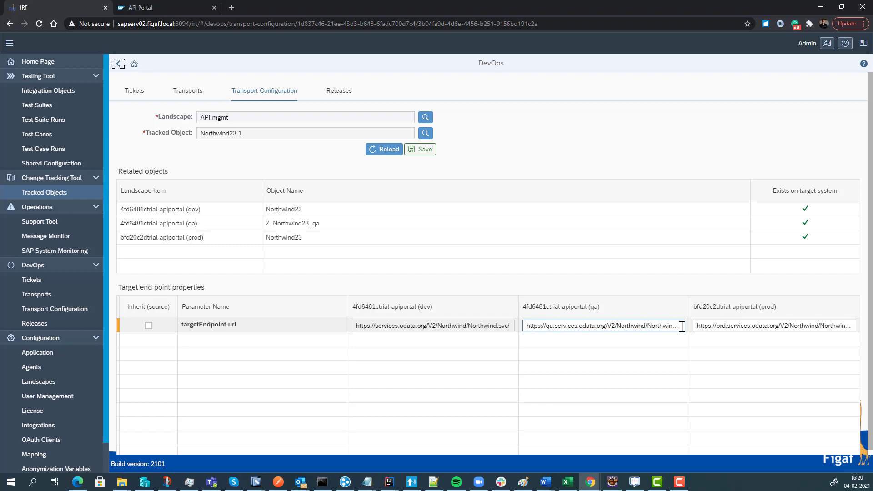
pyautogui.click(711, 328)
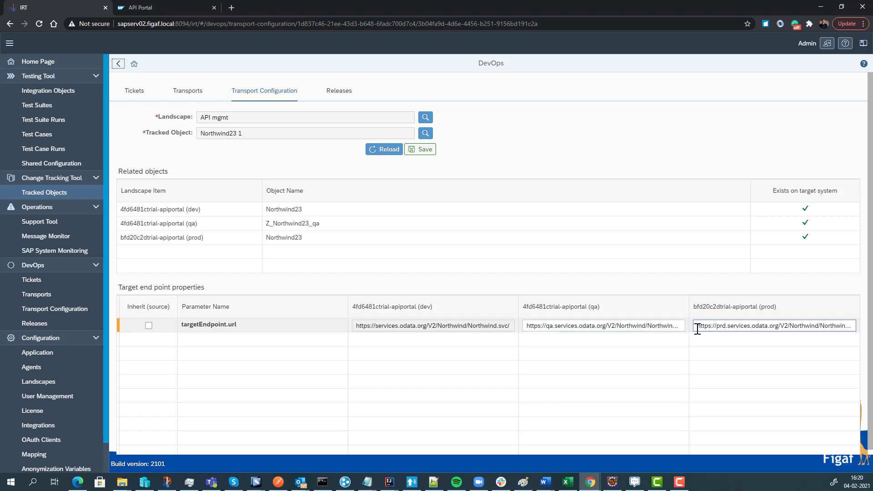
pyautogui.click(118, 63)
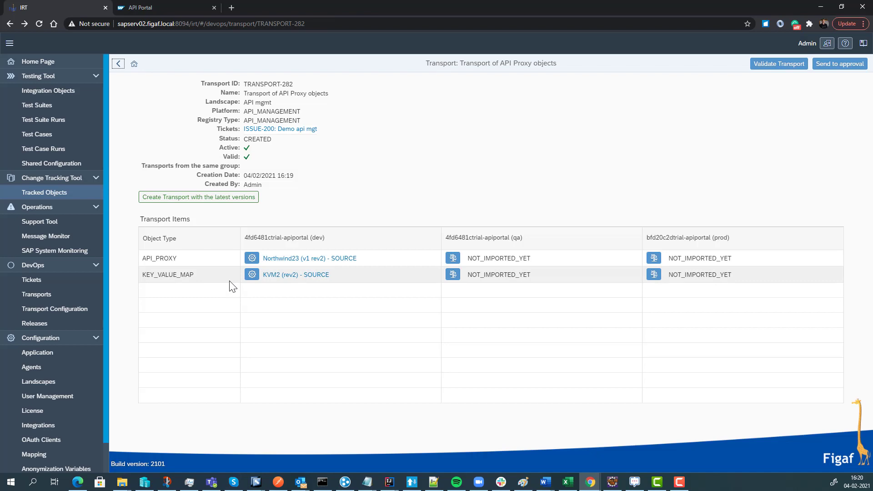
# - Send TRANSPORT-282 to approval, making its status WAITING_FOR_APPROVAL
pyautogui.click(837, 64)
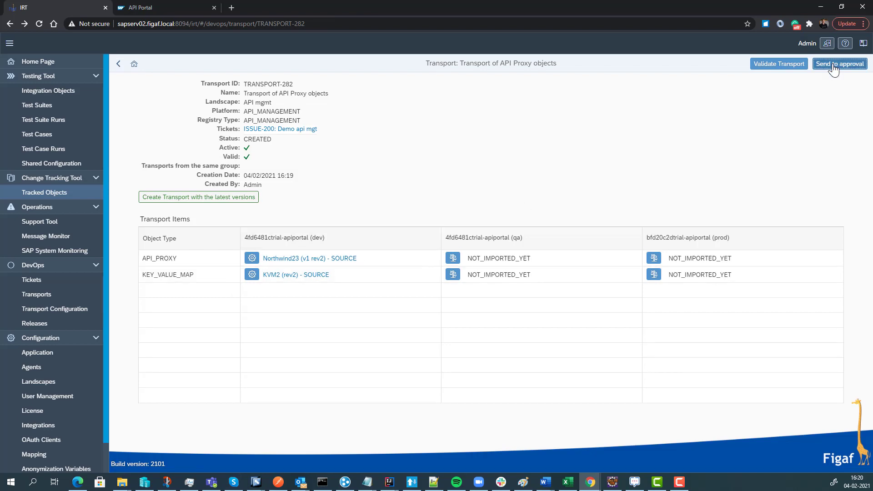
pyautogui.click(497, 275)
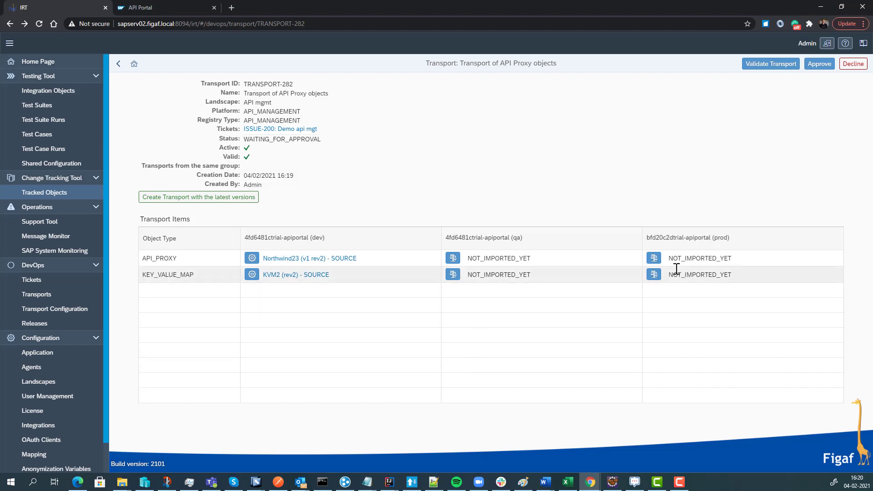
pyautogui.click(654, 257)
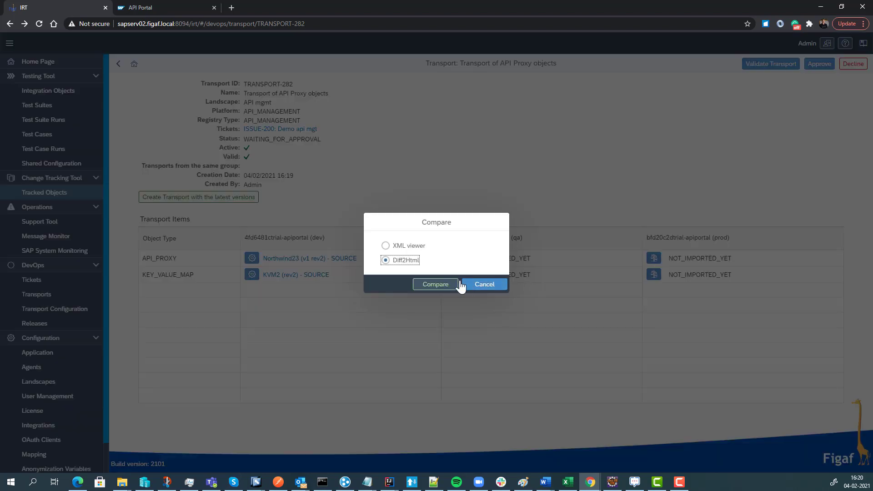
pyautogui.click(429, 285)
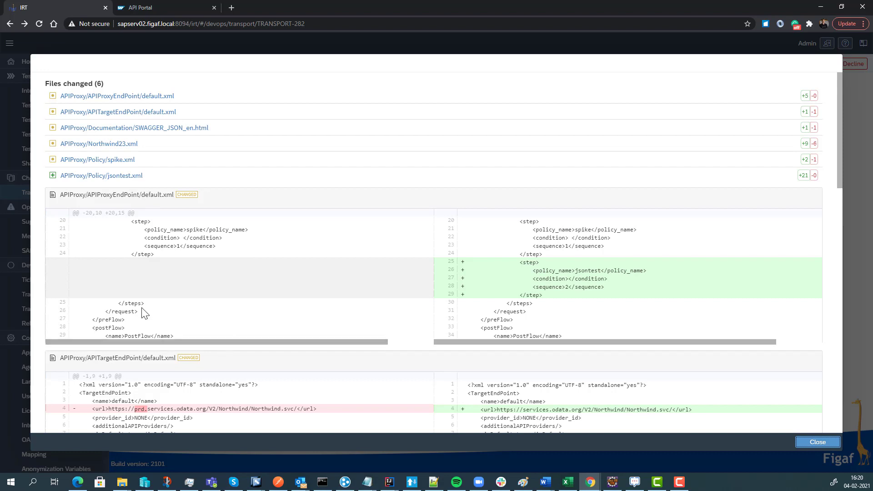
pyautogui.scroll(-1, 570, 276)
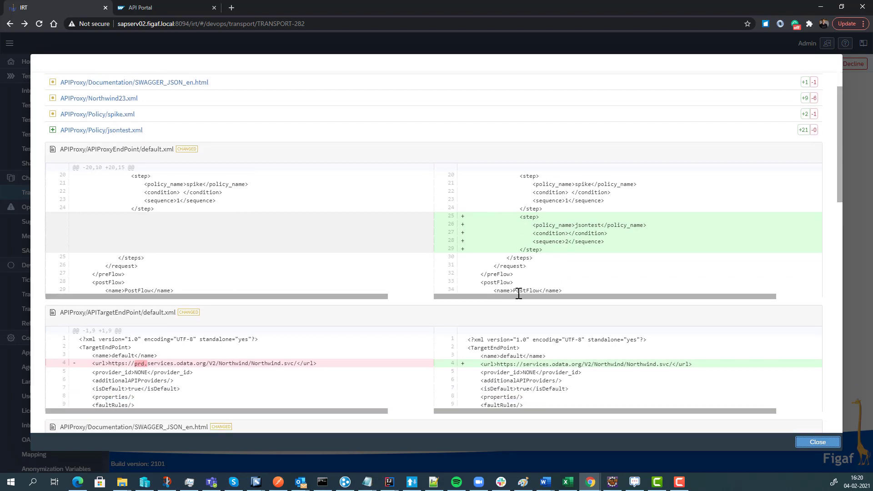
pyautogui.scroll(-1, 116, 377)
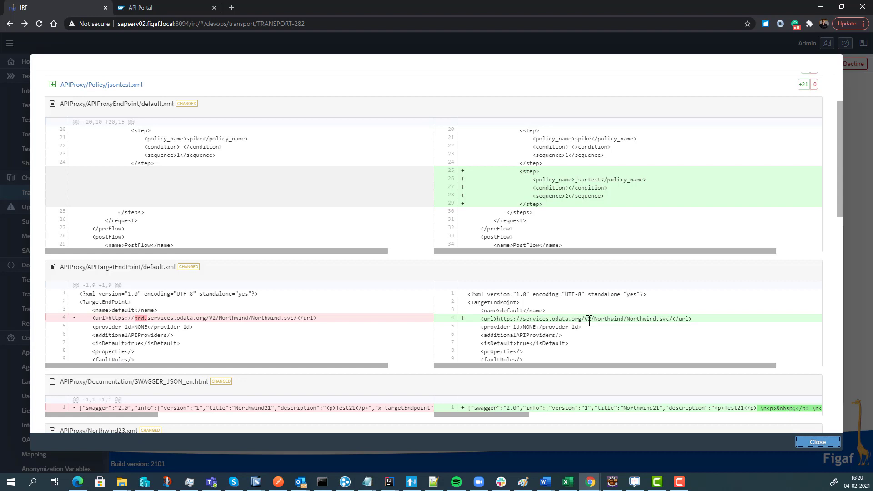
pyautogui.scroll(-2, 585, 321)
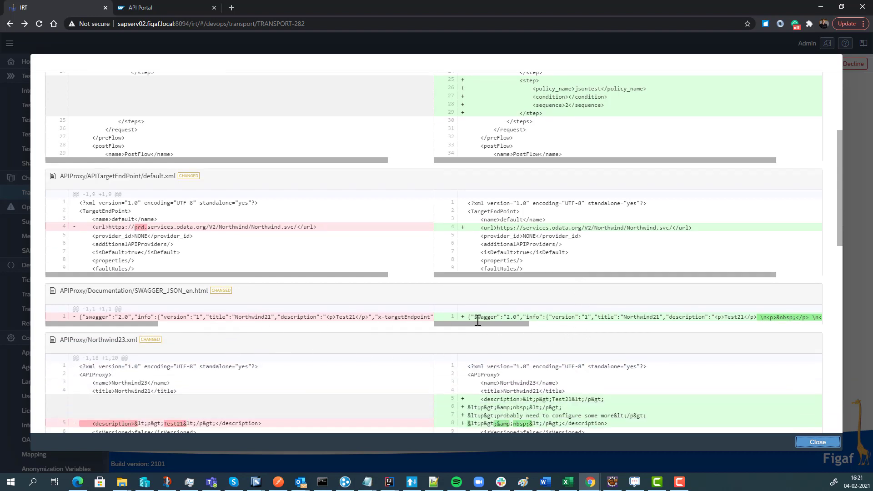
pyautogui.scroll(-4, 233, 406)
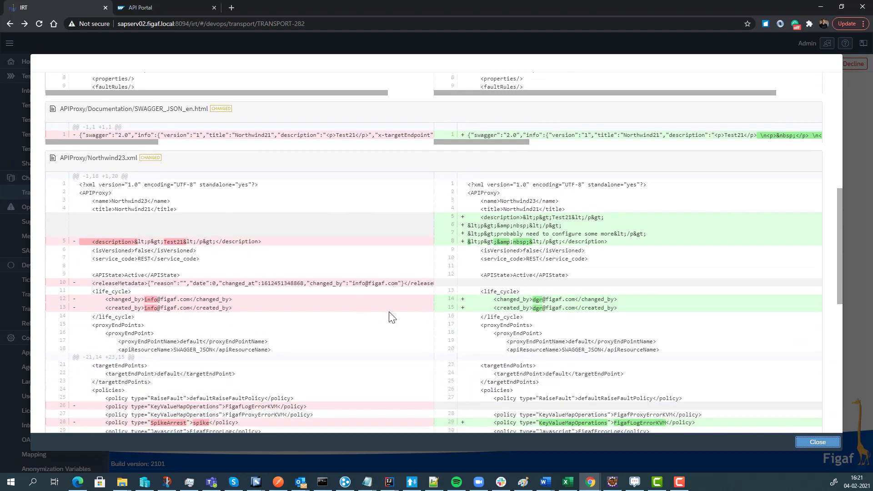
pyautogui.scroll(-3, 553, 326)
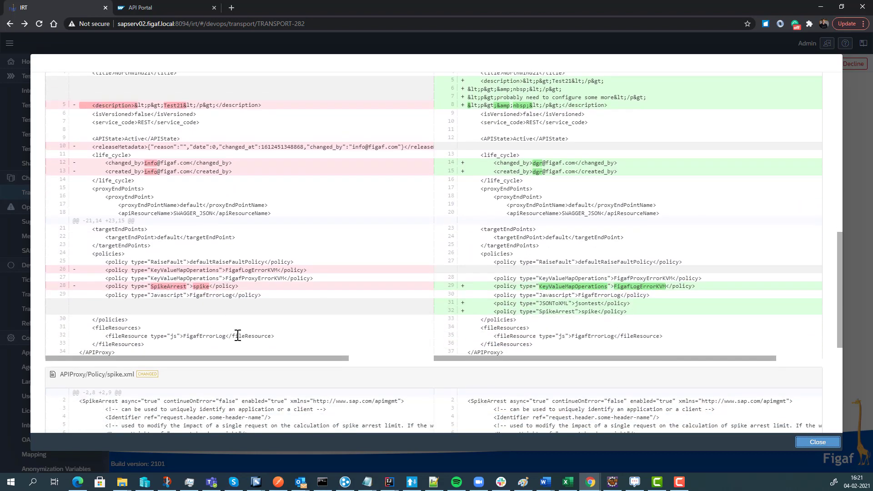
pyautogui.scroll(-5, 328, 335)
pyautogui.scroll(-1, 330, 344)
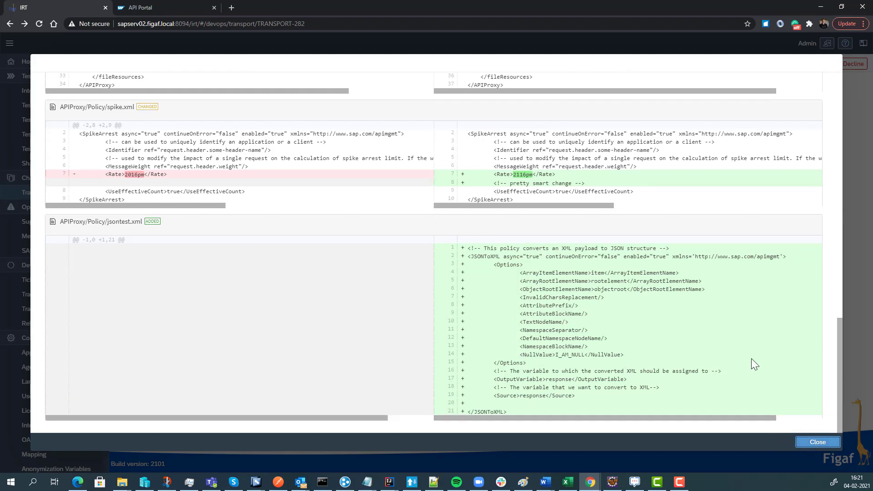
pyautogui.click(818, 442)
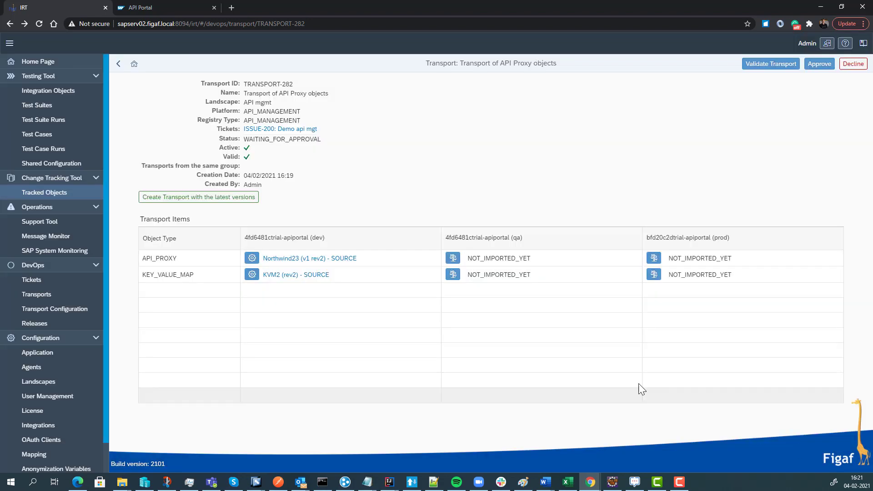
# - Approve TRANSPORT-282 and confirm the status change
pyautogui.click(819, 64)
pyautogui.click(512, 296)
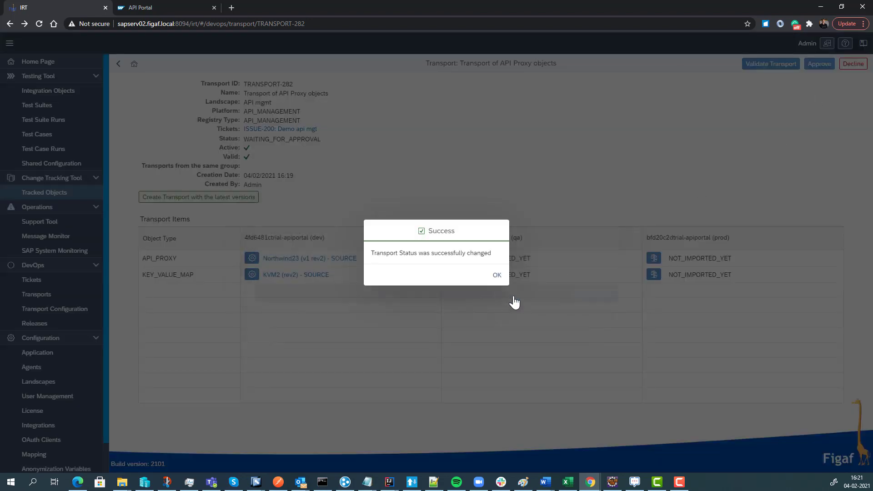
pyautogui.click(496, 273)
# - Import TRANSPORT-282's Northwind23 proxy and KVM2 into qa, refreshing until the import finishes
pyautogui.click(542, 257)
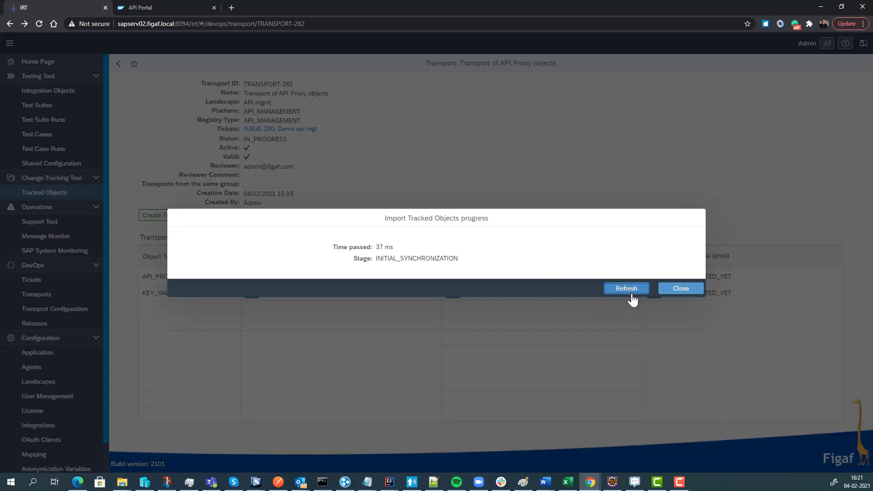
pyautogui.click(627, 288)
pyautogui.click(627, 288)
pyautogui.click(627, 288)
pyautogui.click(631, 291)
pyautogui.click(630, 290)
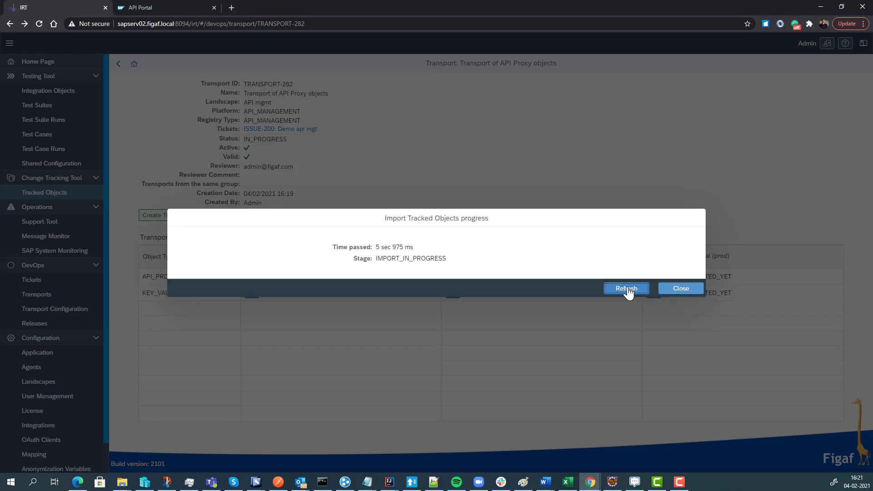
pyautogui.click(629, 290)
pyautogui.click(638, 290)
pyautogui.click(636, 290)
pyautogui.click(635, 290)
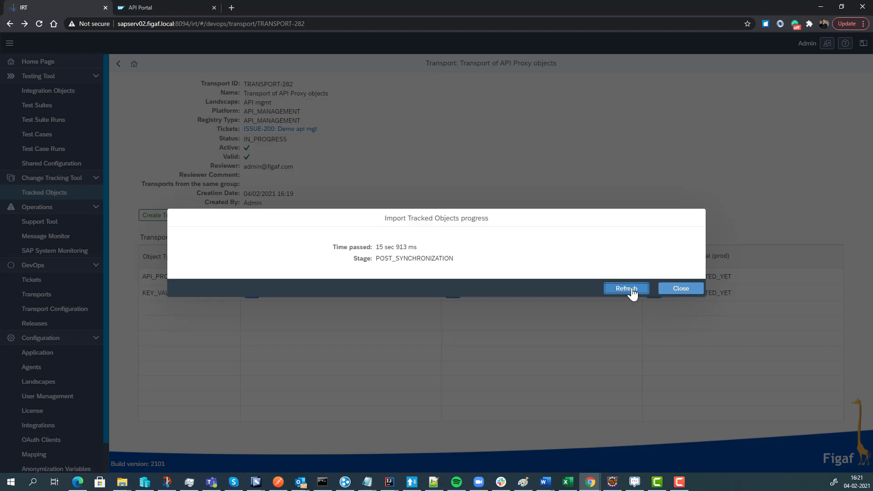
pyautogui.click(616, 290)
pyautogui.click(616, 289)
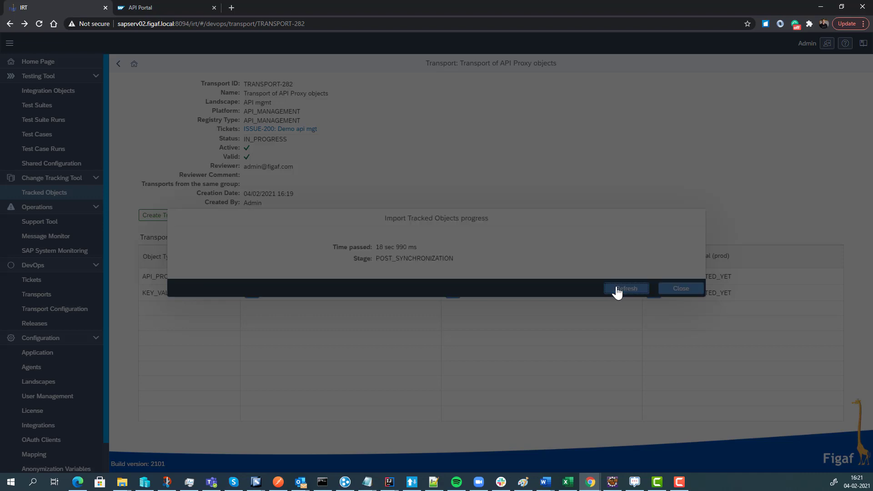
pyautogui.click(617, 292)
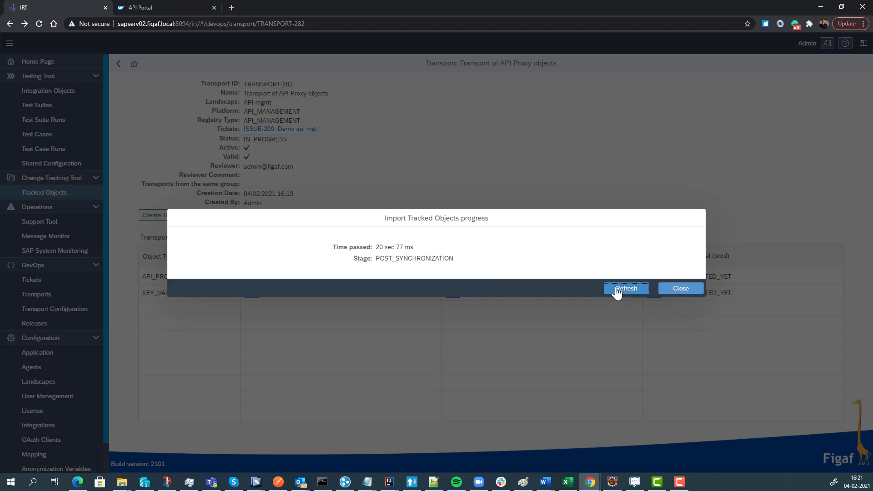
pyautogui.click(616, 291)
pyautogui.click(678, 289)
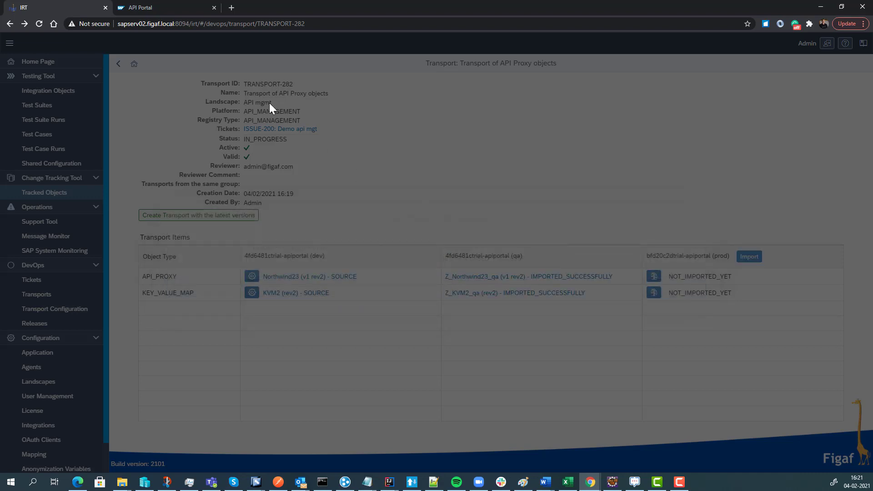
pyautogui.click(160, 6)
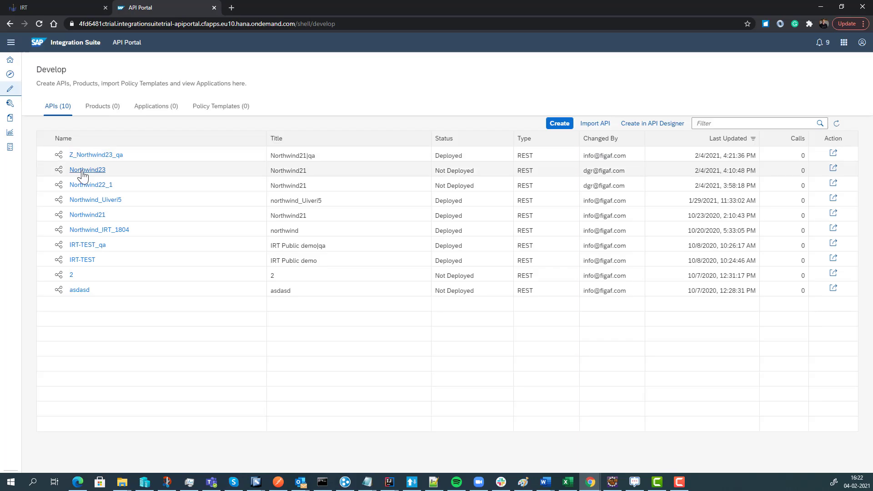
# - Inspect Z_Northwind23_qa's QA target endpoint, created policies and scripts in the API Portal
pyautogui.click(87, 156)
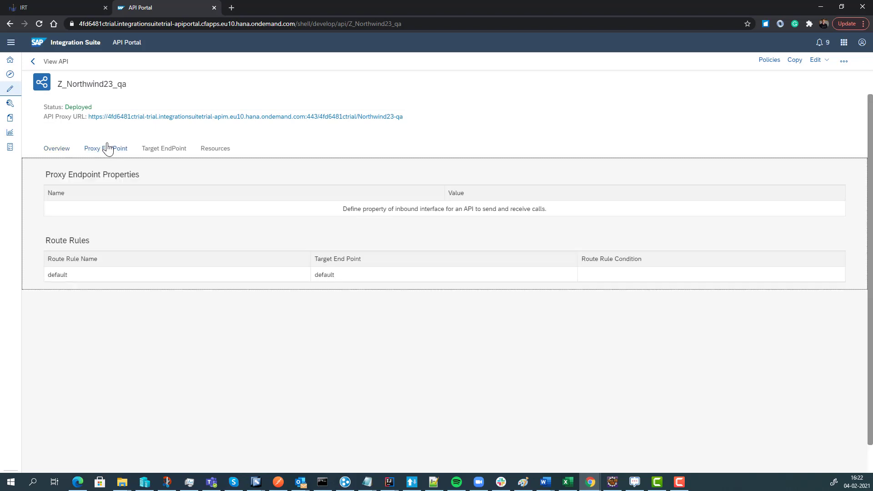
pyautogui.click(173, 153)
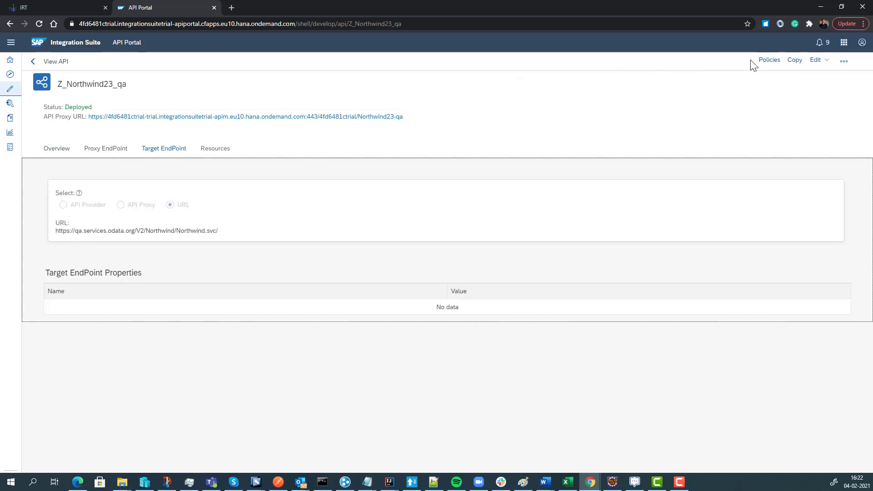
pyautogui.click(770, 61)
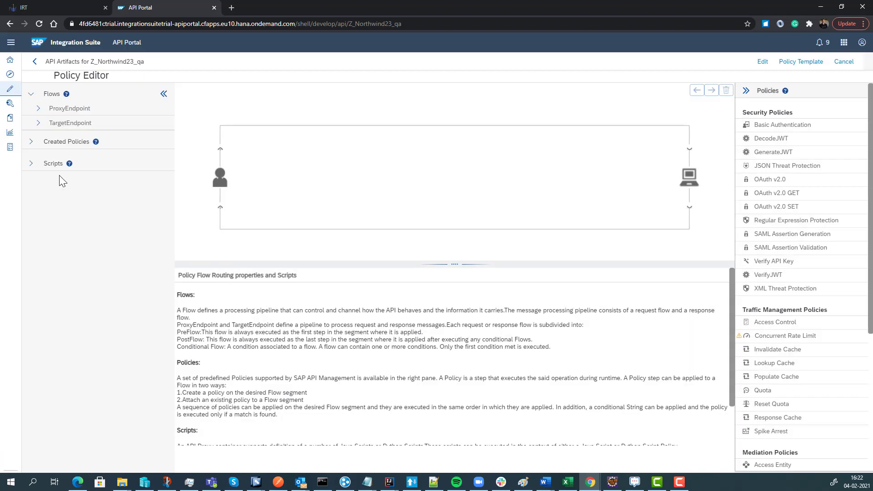
pyautogui.click(30, 141)
pyautogui.click(31, 263)
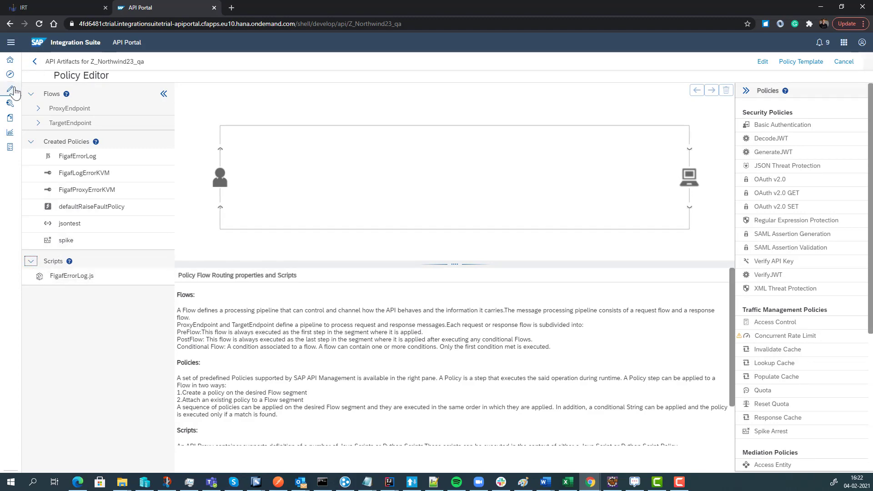
# - Confirm Z_KVM2_qa appears under Key Value Maps, then return to Figaf IRT
pyautogui.click(10, 103)
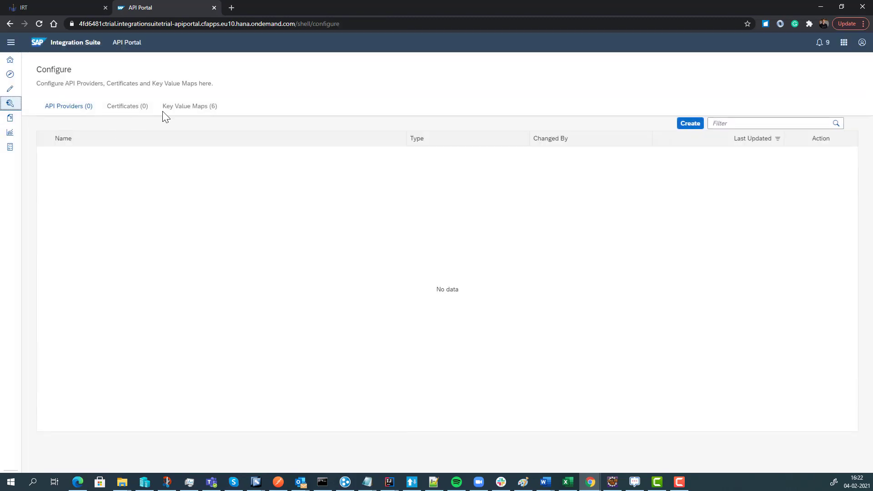
pyautogui.click(177, 108)
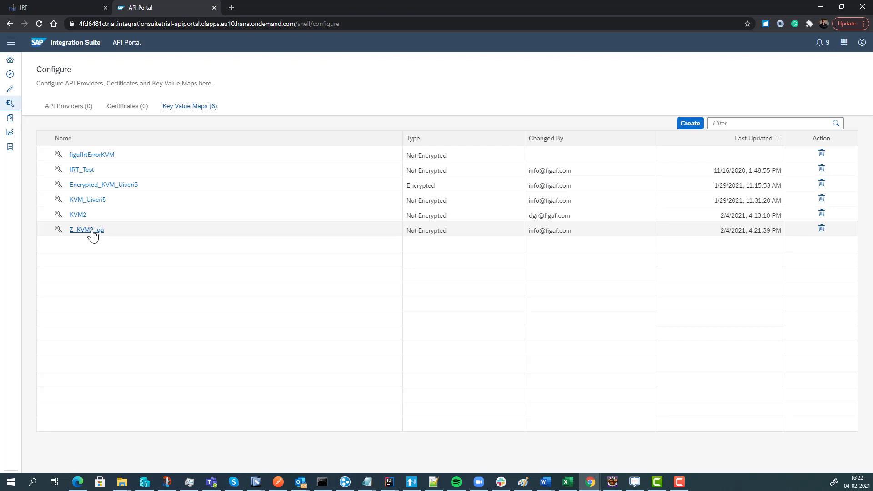
pyautogui.click(59, 7)
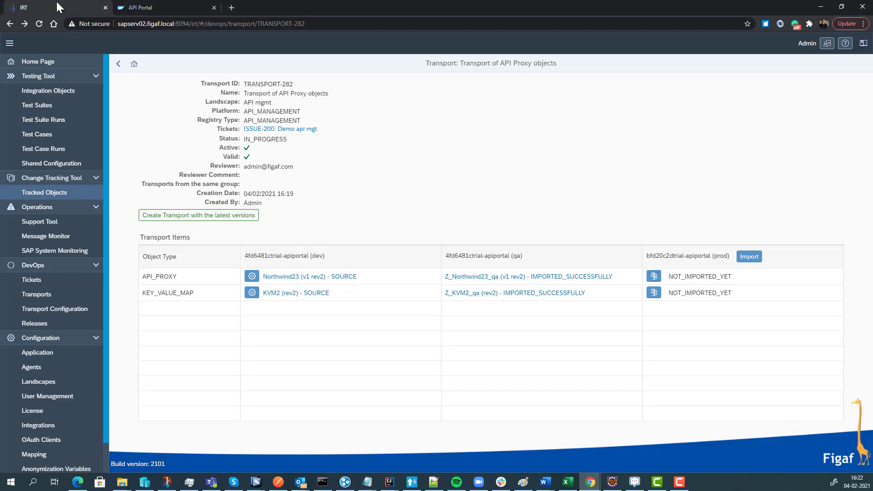
# - Import TRANSPORT-282 into prod and open ticket ISSUE-200 showing the transport IN_PROGRESS
pyautogui.click(742, 258)
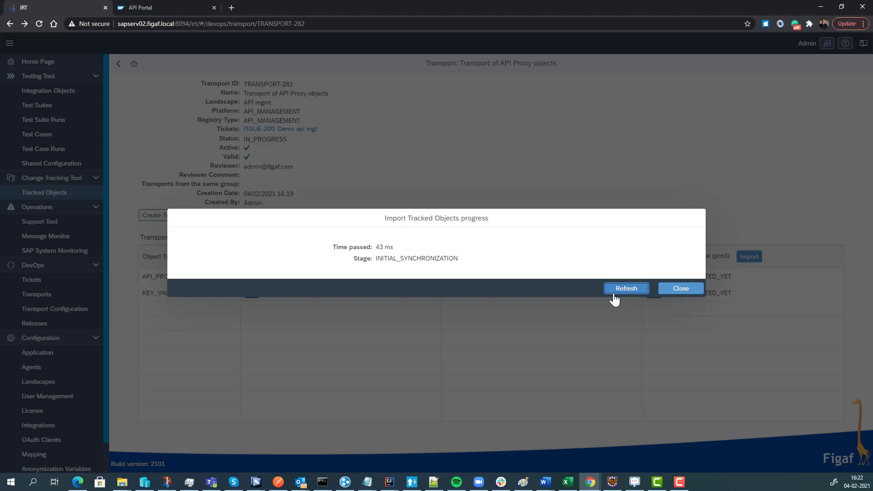
pyautogui.click(614, 295)
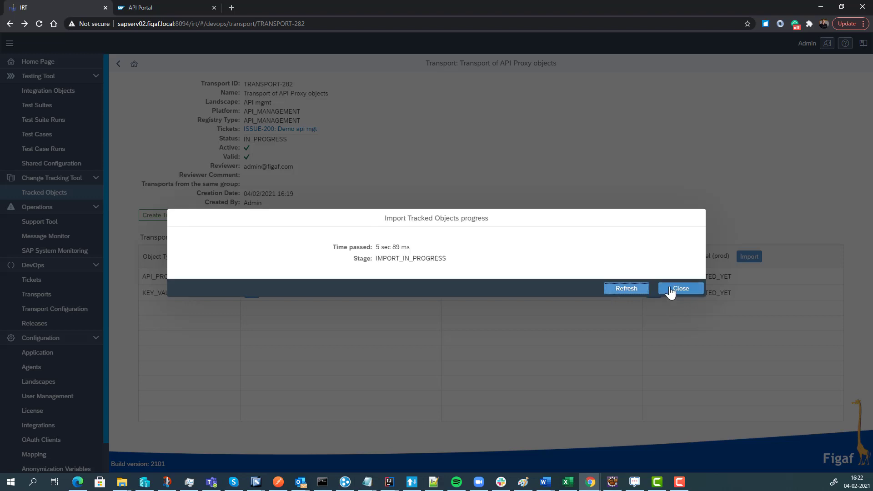
pyautogui.click(673, 290)
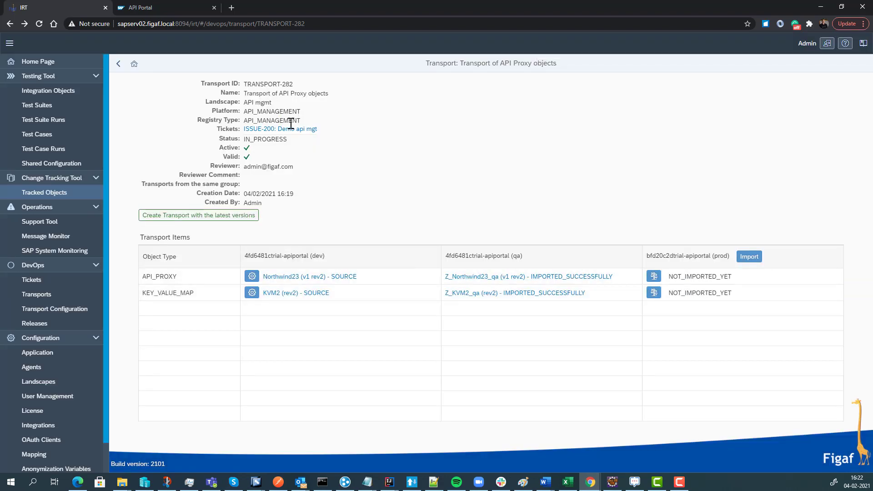
pyautogui.click(293, 130)
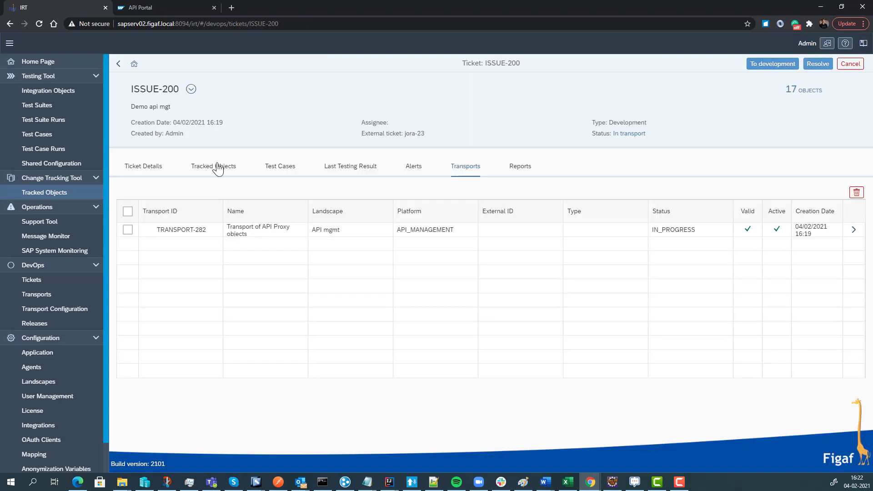
# - List ISSUE-200's 17 tracked objects, scrolling down to the new Z_Northwind23_qa and Z_KVM2_qa entries
pyautogui.click(215, 167)
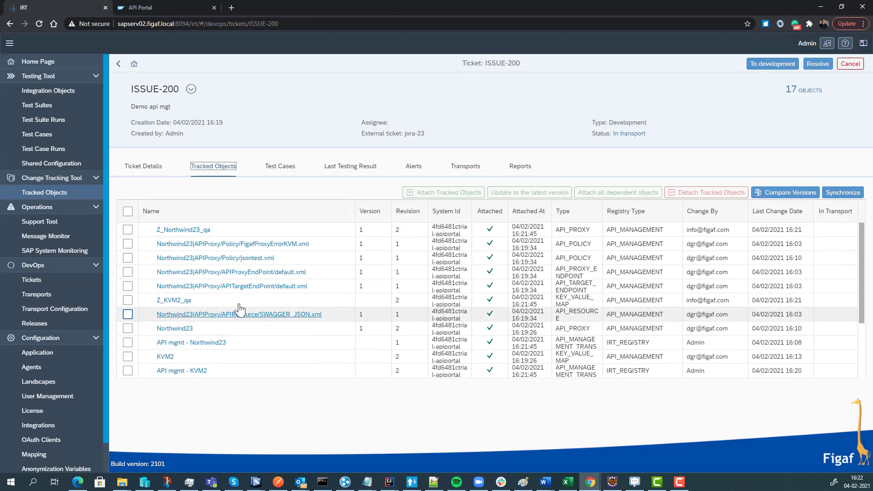
pyautogui.scroll(-3, 234, 293)
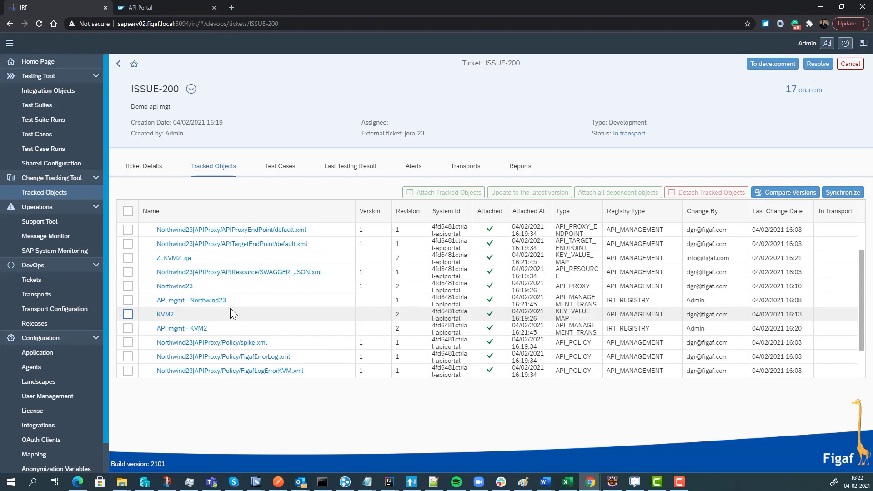
pyautogui.scroll(-3, 230, 309)
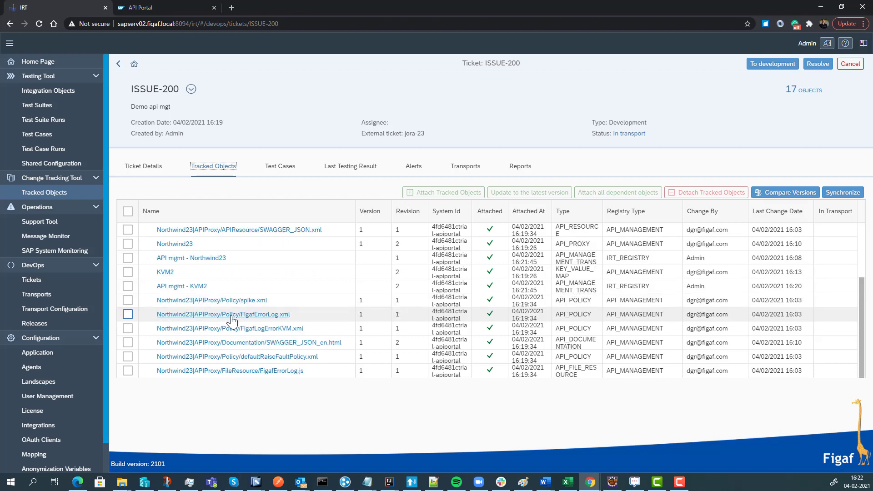